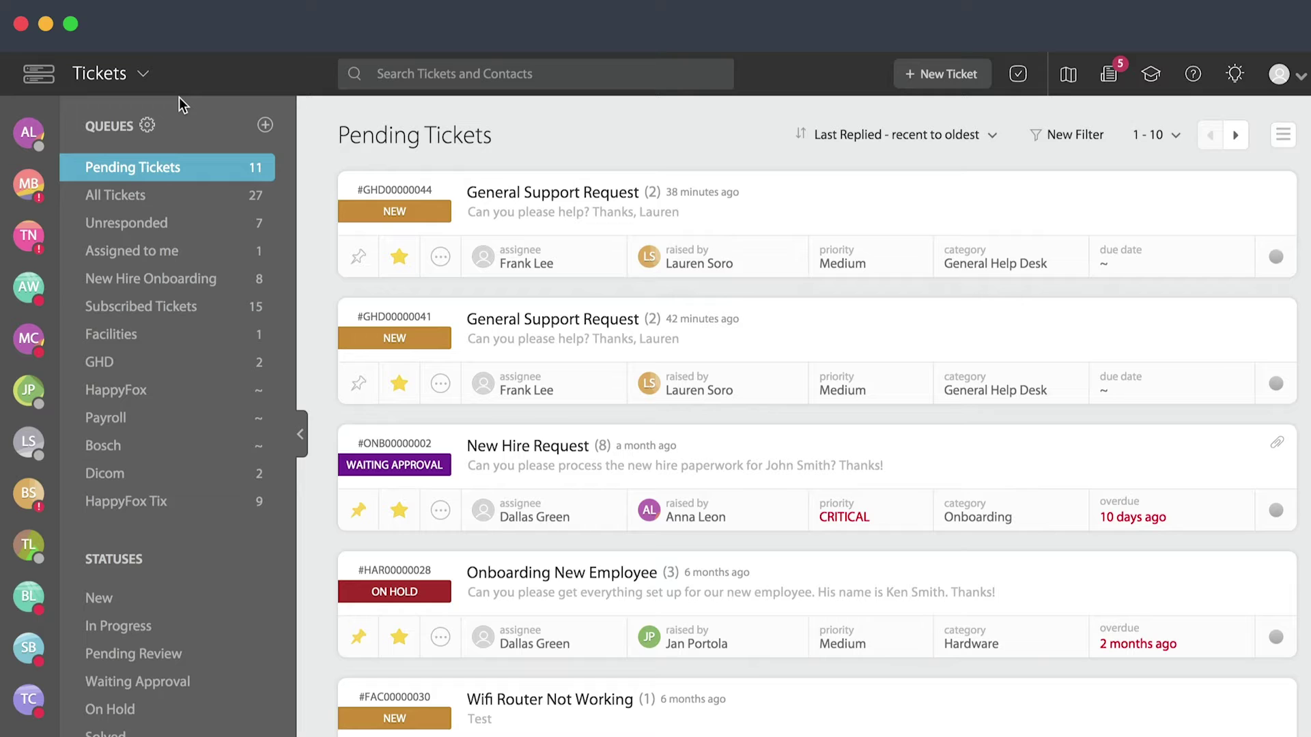
Go to the Smart Rules list under Automate from the main navigation menu.
{"action": "left_click", "coordinate": [101, 79]}
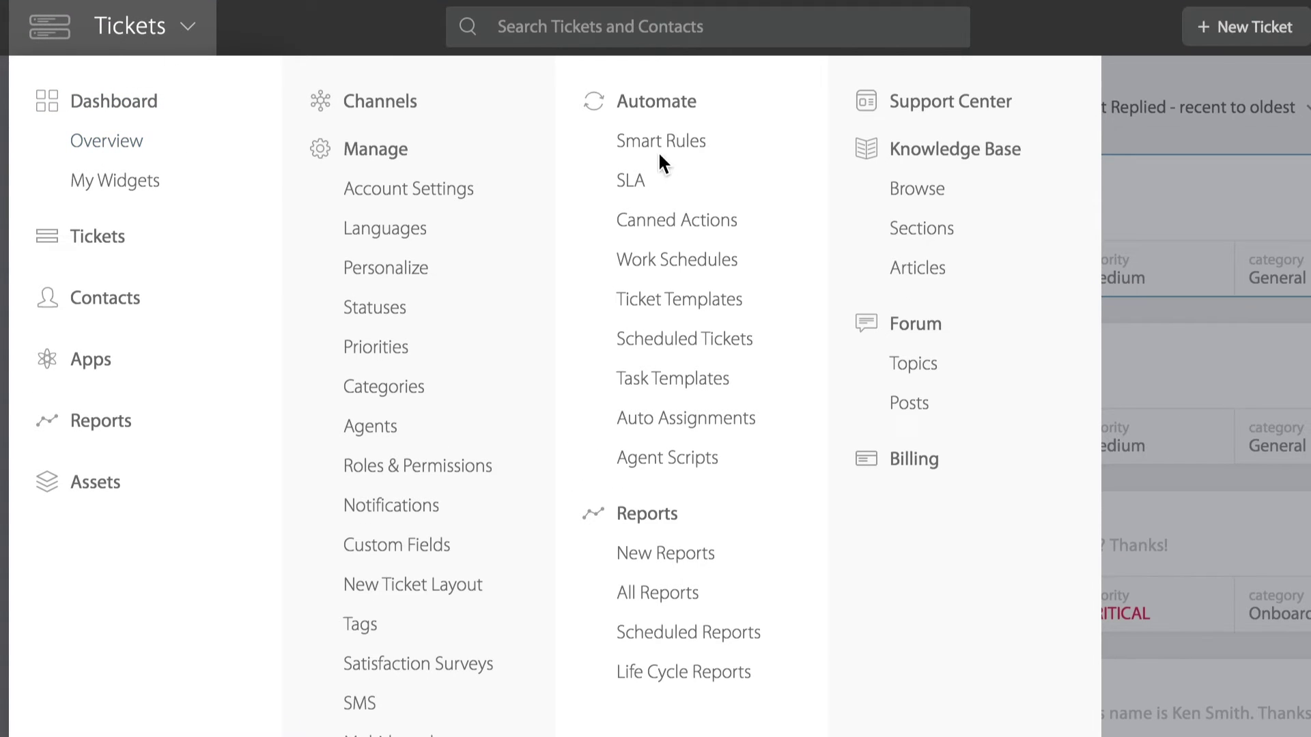
{"action": "left_click", "coordinate": [679, 144]}
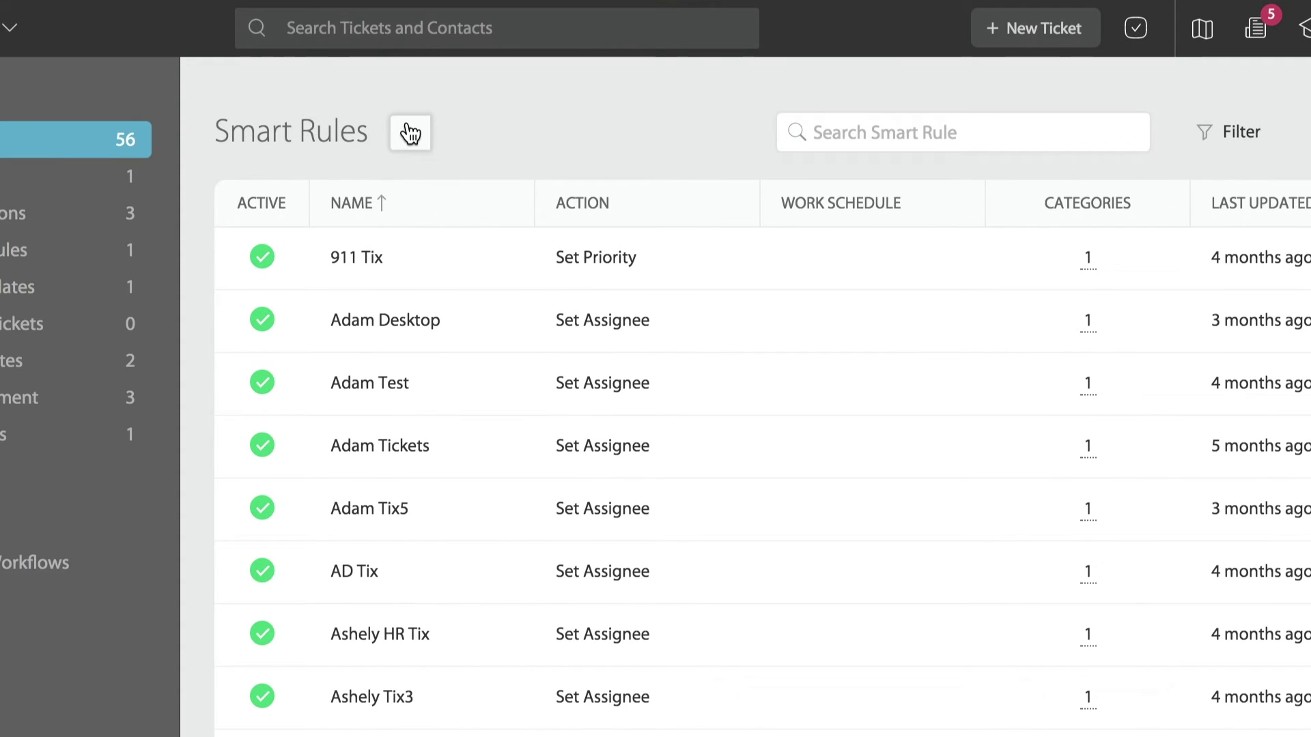
Start a new smart rule with the + button beside the Smart Rules heading.
{"action": "left_click", "coordinate": [409, 133]}
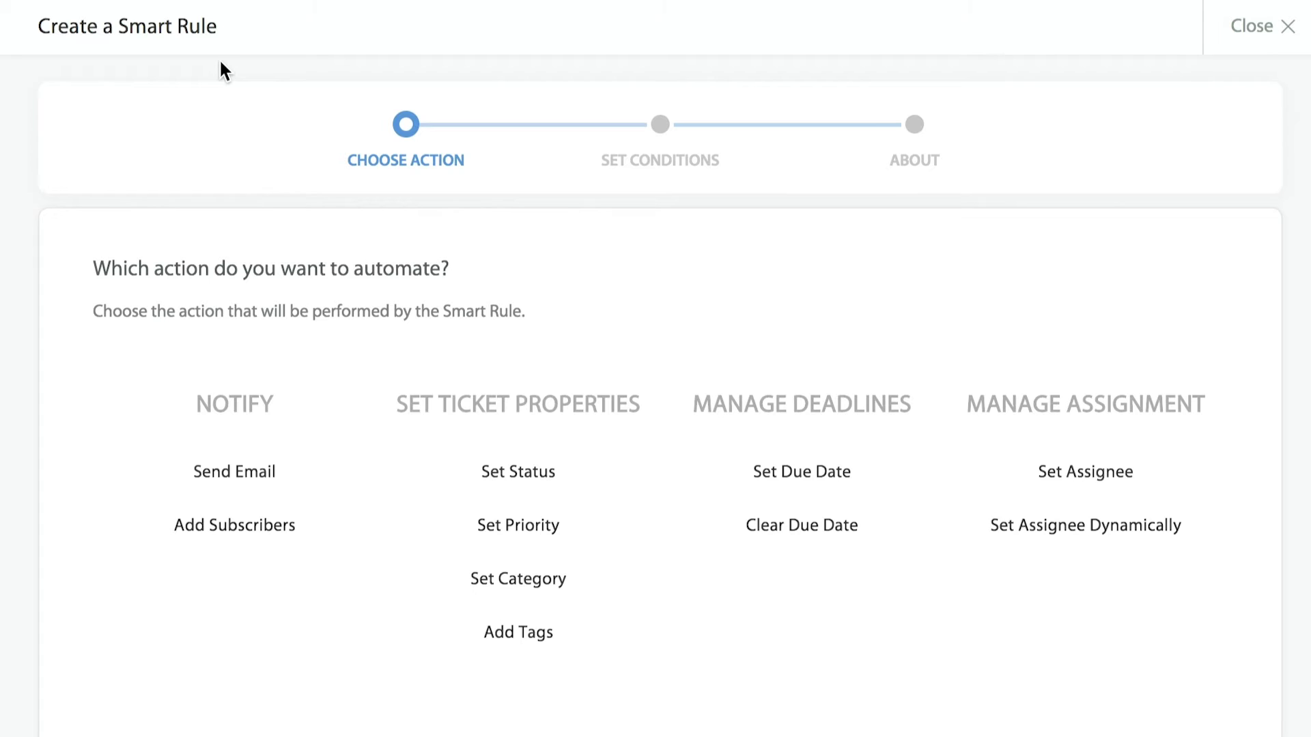
Choose the Set Assignee action and pick the agent to assign matching tickets to.
{"action": "left_click", "coordinate": [1067, 486]}
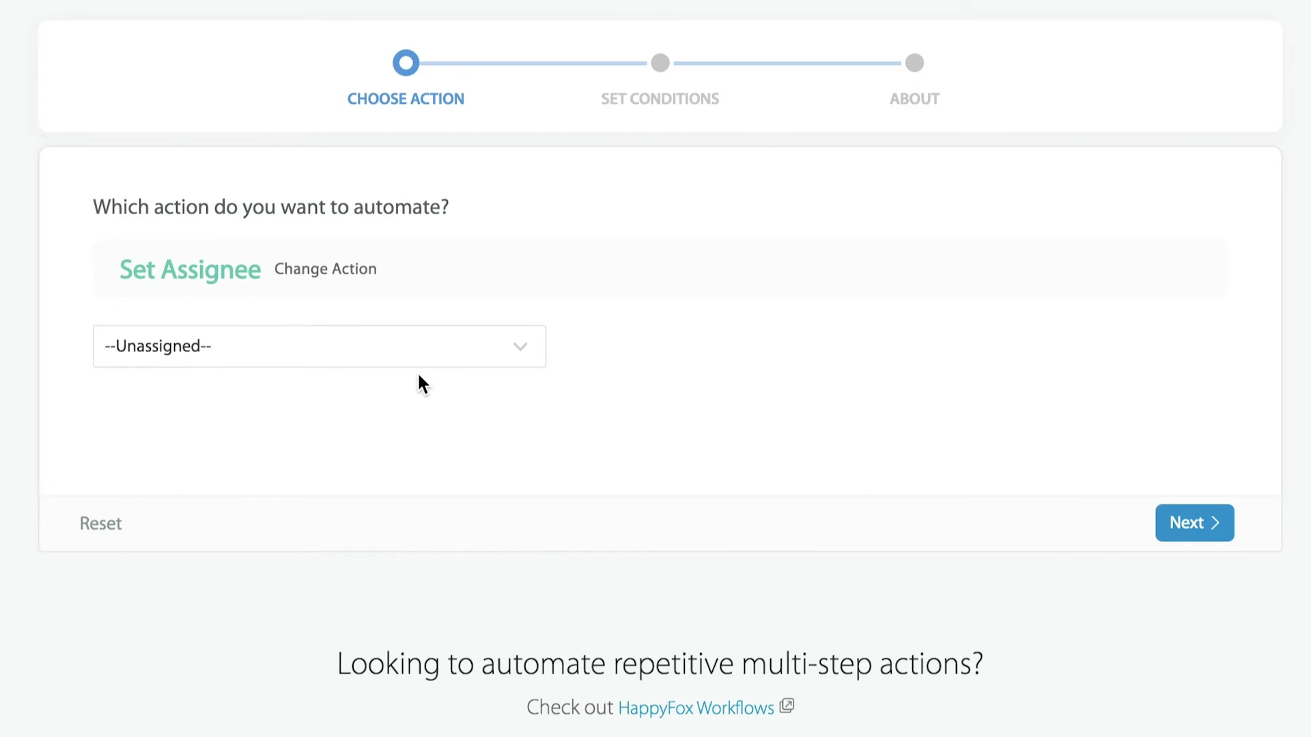
{"action": "left_click", "coordinate": [385, 342]}
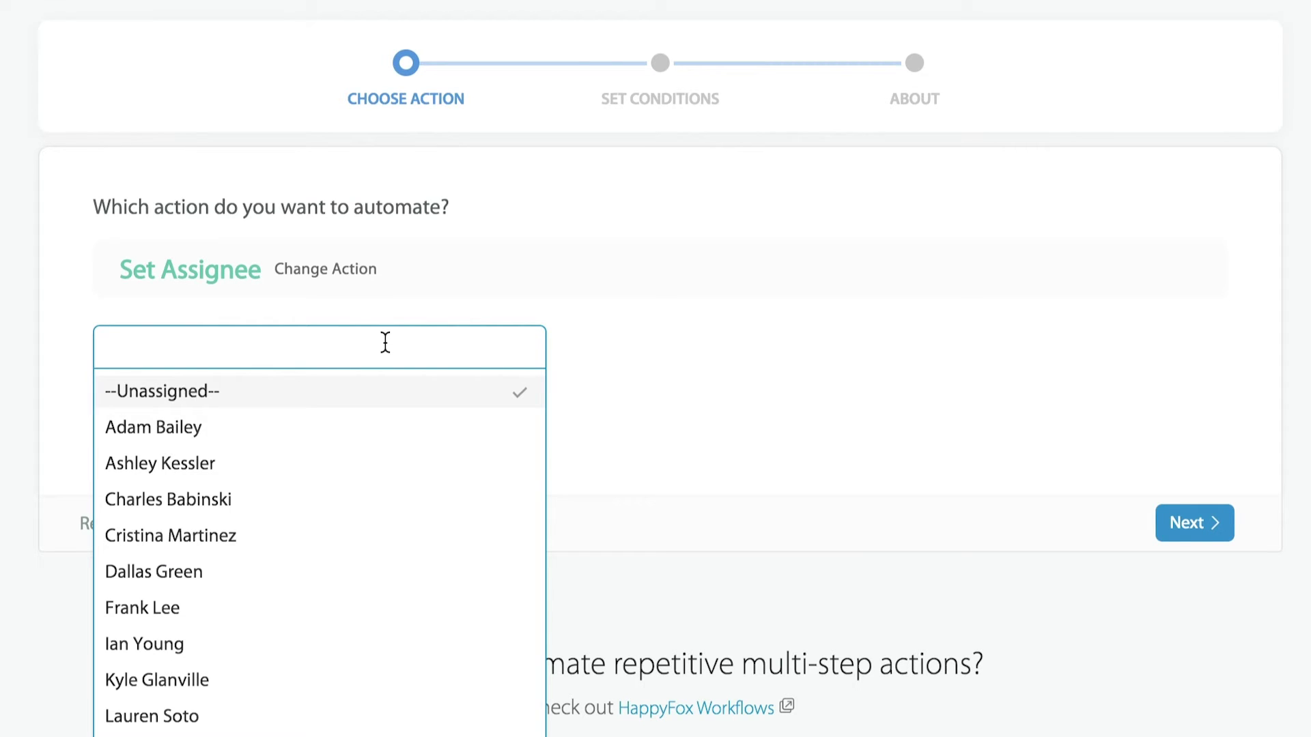
{"action": "left_click", "coordinate": [225, 571]}
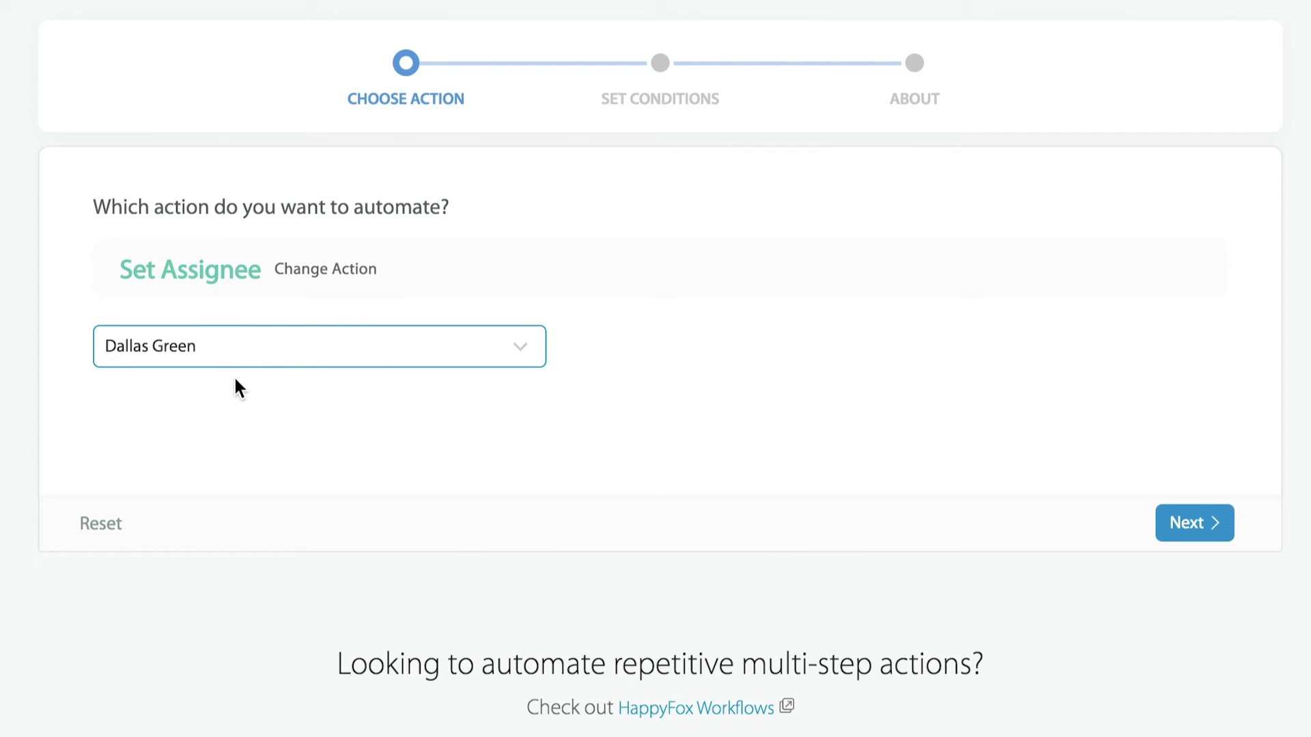
On the conditions step, add a Match All condition: Software Type is MS Office.
{"action": "left_click", "coordinate": [1184, 524]}
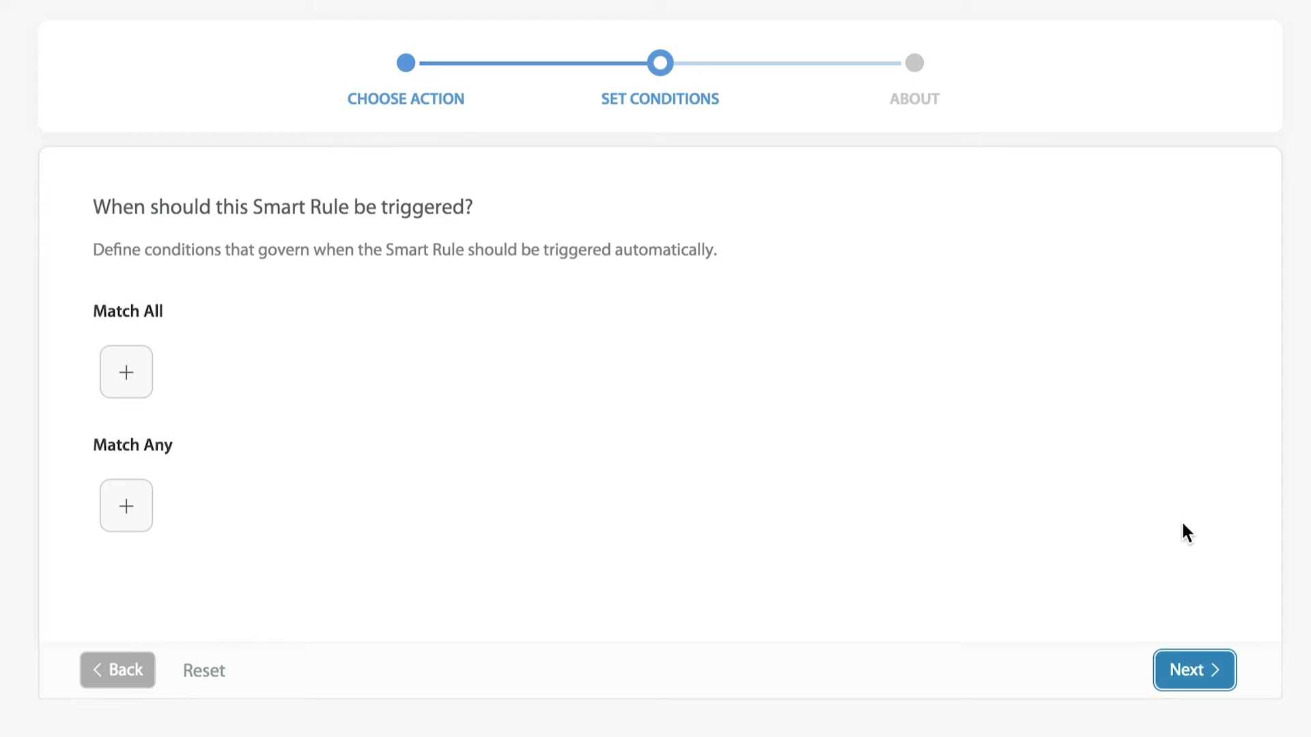
{"action": "left_click", "coordinate": [148, 392]}
{"action": "scroll", "coordinate": [191, 550], "scroll_direction": "down", "scroll_amount": 3}
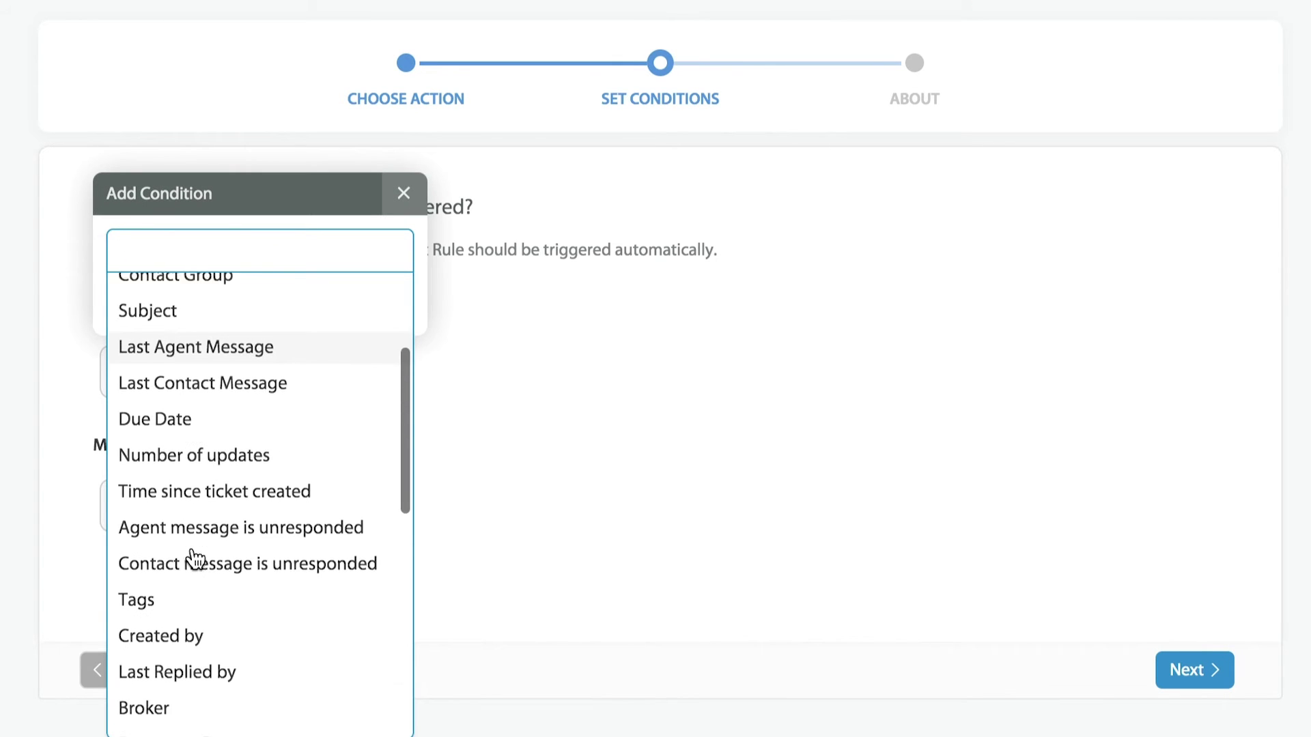
{"action": "scroll", "coordinate": [195, 559], "scroll_direction": "down", "scroll_amount": 7}
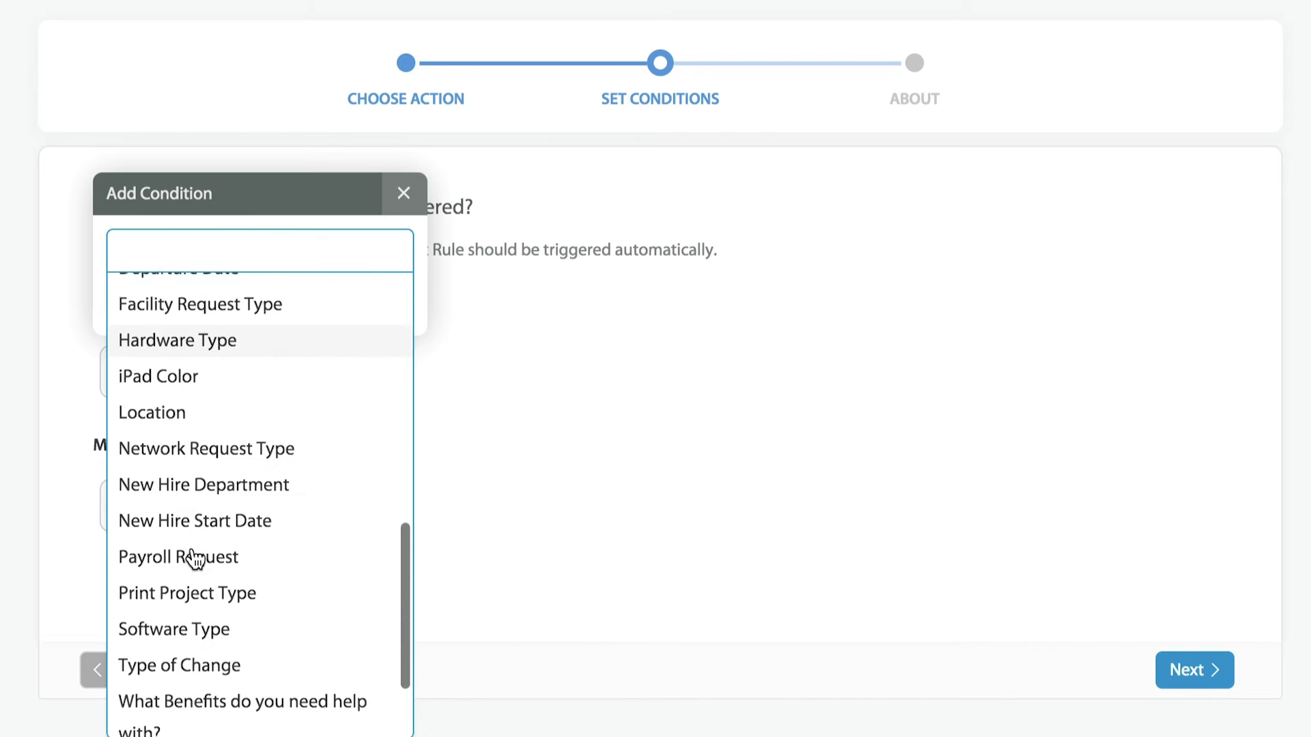
{"action": "scroll", "coordinate": [195, 558], "scroll_direction": "down", "scroll_amount": 4}
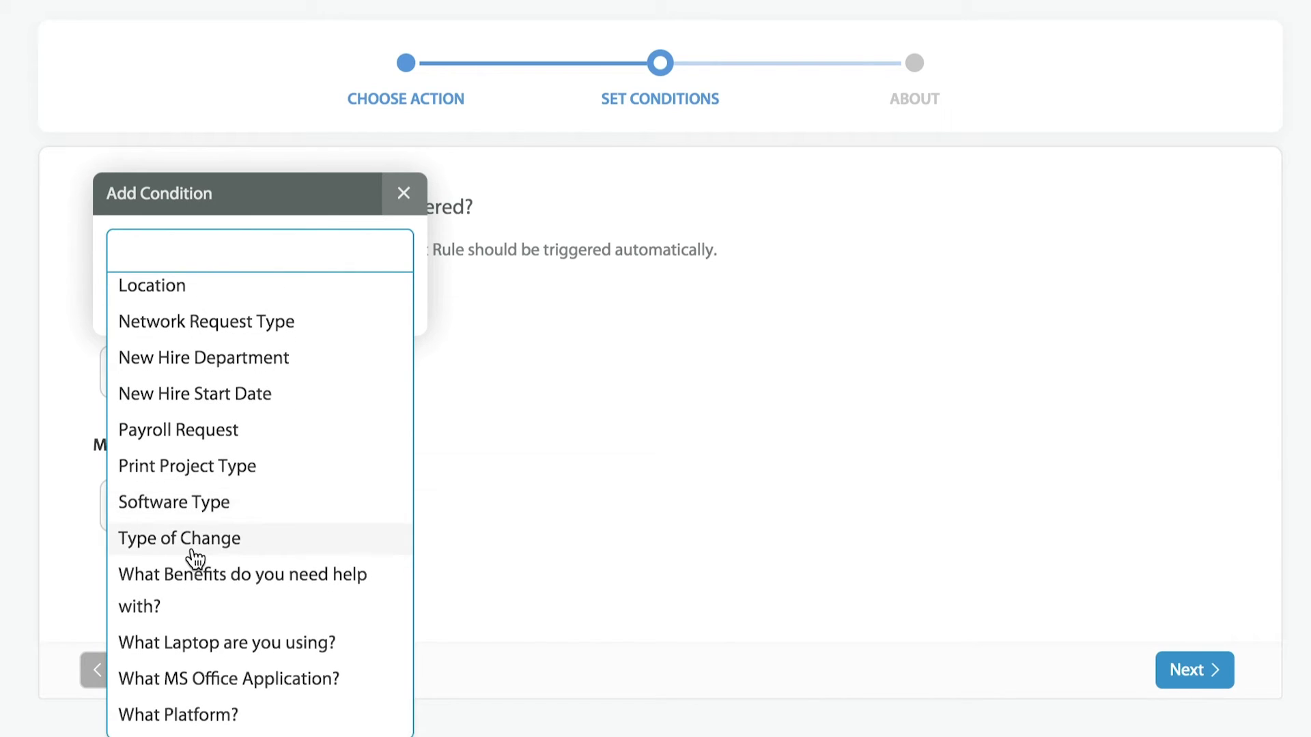
{"action": "left_click", "coordinate": [194, 508]}
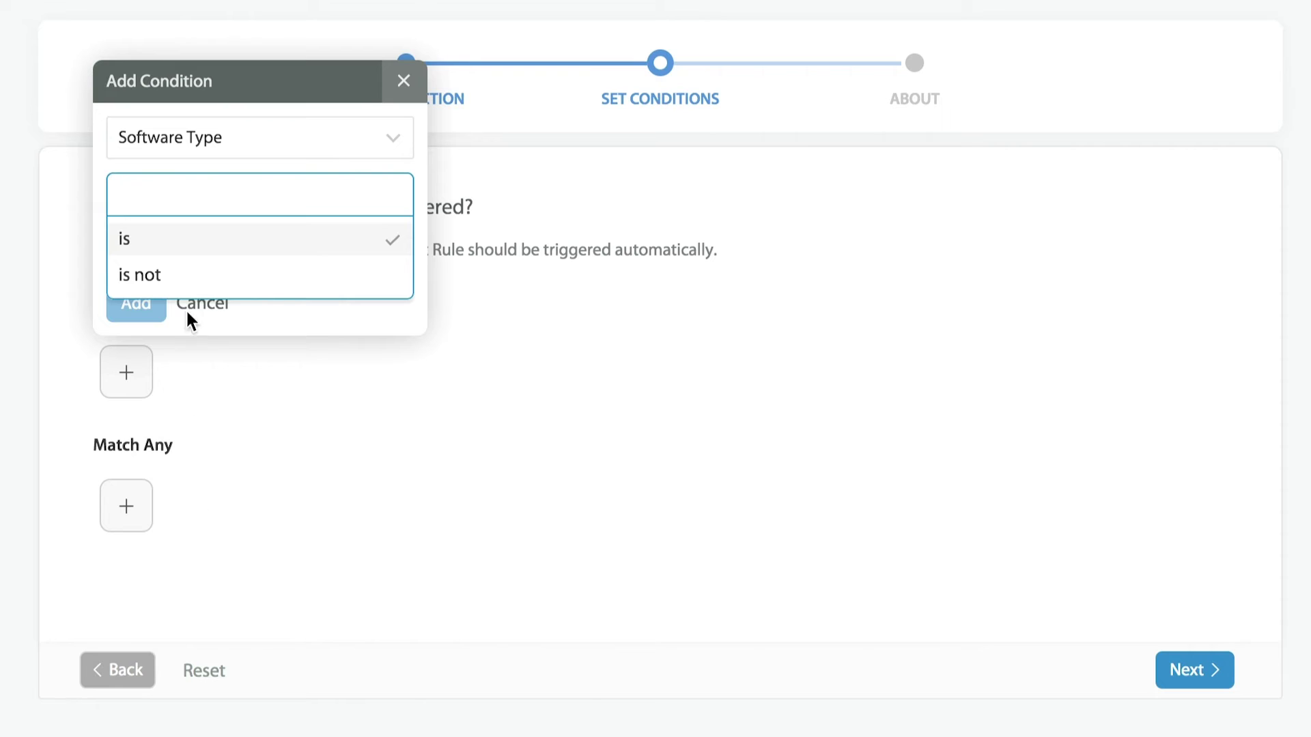
{"action": "left_click", "coordinate": [191, 232]}
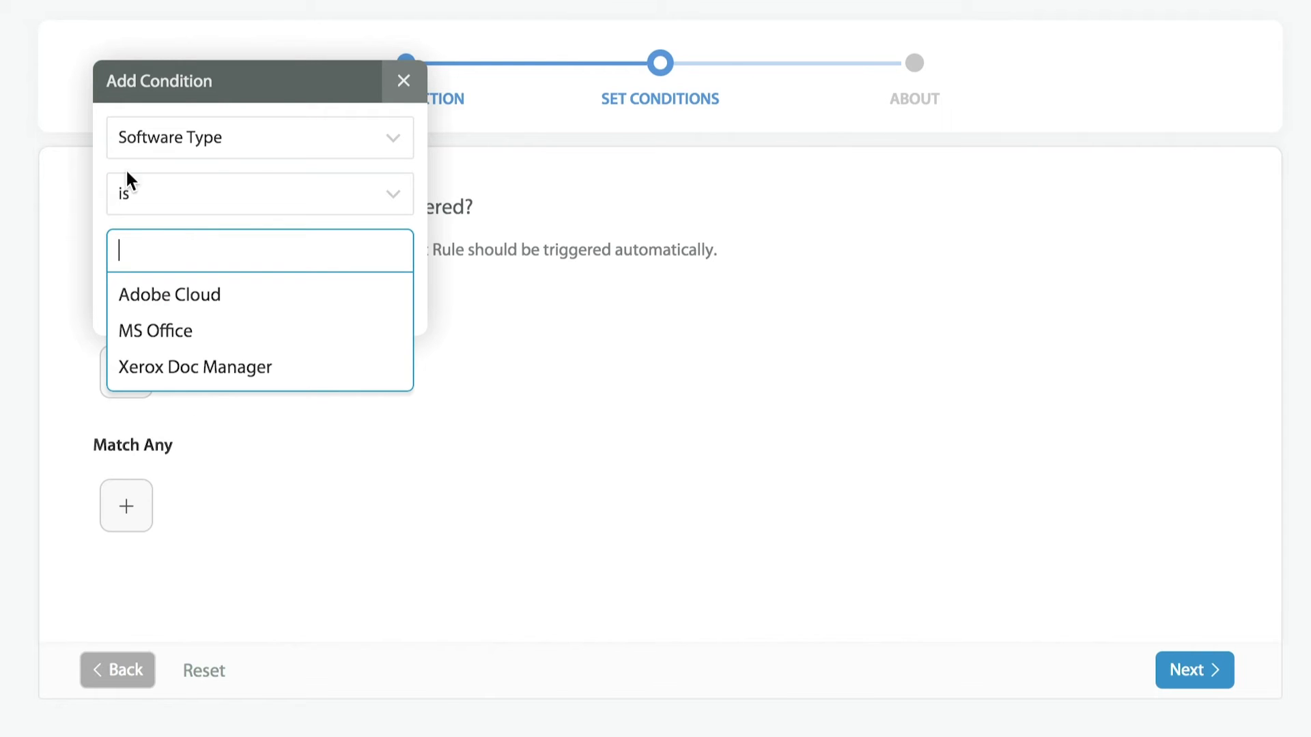
{"action": "left_click", "coordinate": [157, 333]}
{"action": "left_click", "coordinate": [138, 301]}
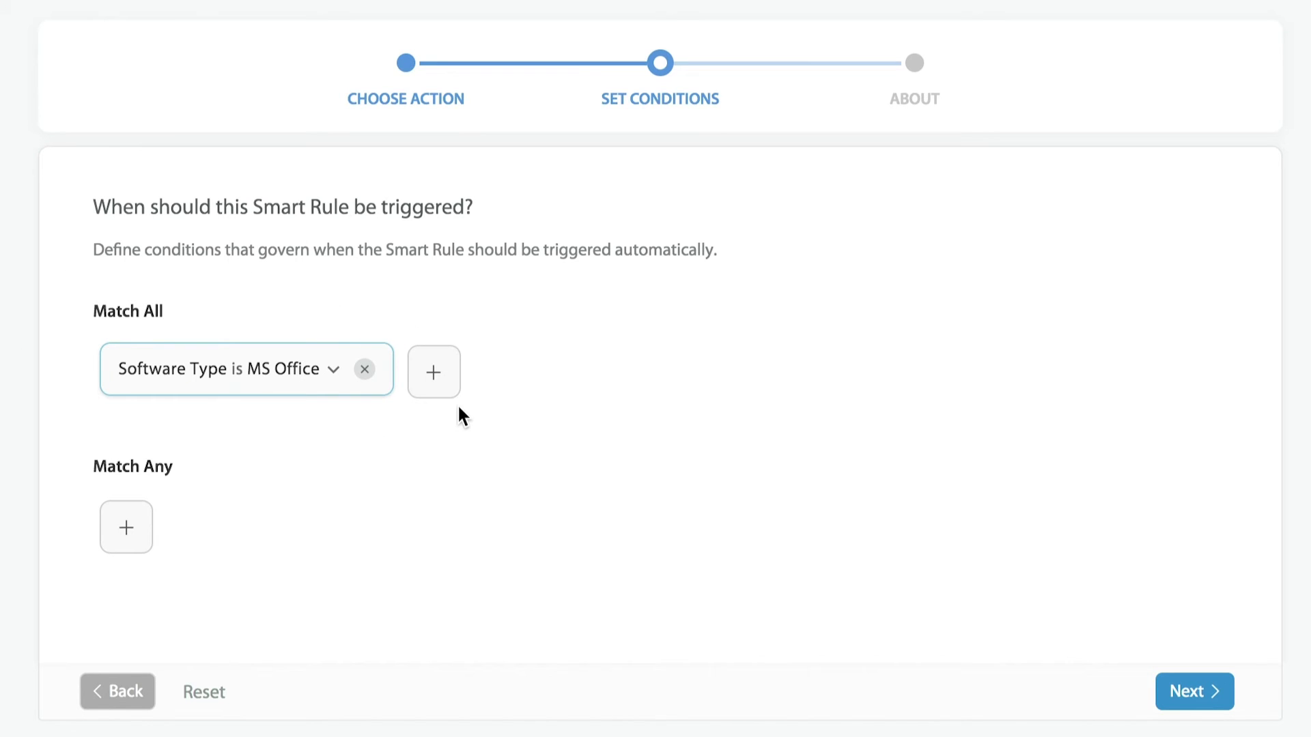
Name the rule 'Microsoft Office Assignment' and keep its Work Schedule at None.
{"action": "left_click", "coordinate": [1180, 691]}
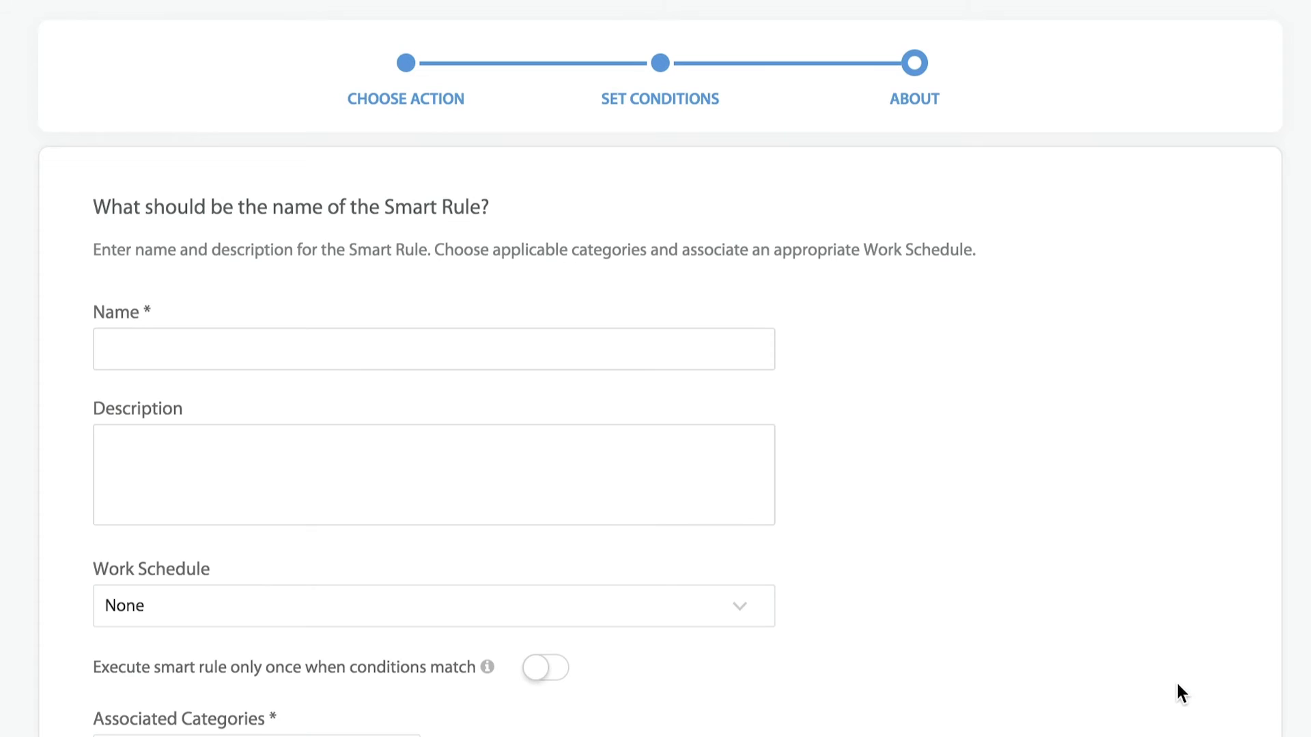
{"action": "left_click", "coordinate": [214, 355]}
{"action": "type", "text": "Microsoft Office Assignment"}
{"action": "scroll", "coordinate": [136, 485], "scroll_direction": "down", "scroll_amount": 3}
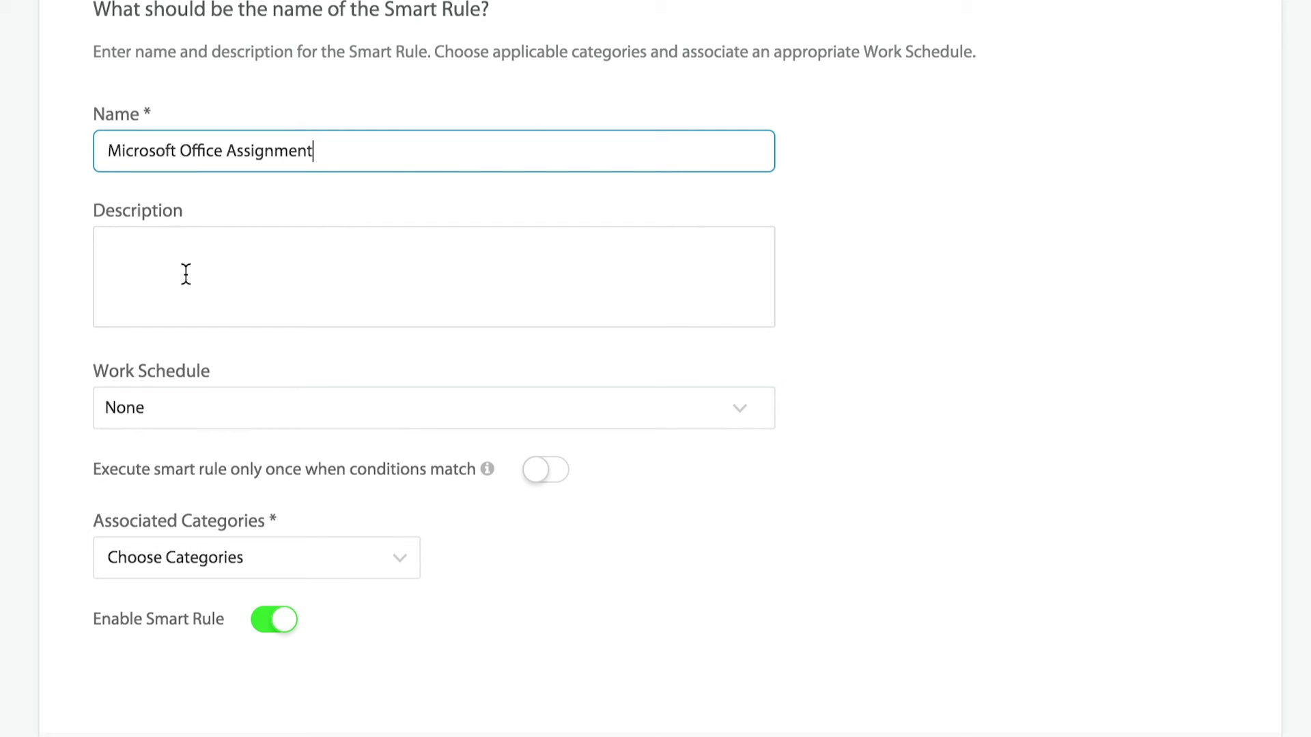
{"action": "left_click", "coordinate": [142, 405]}
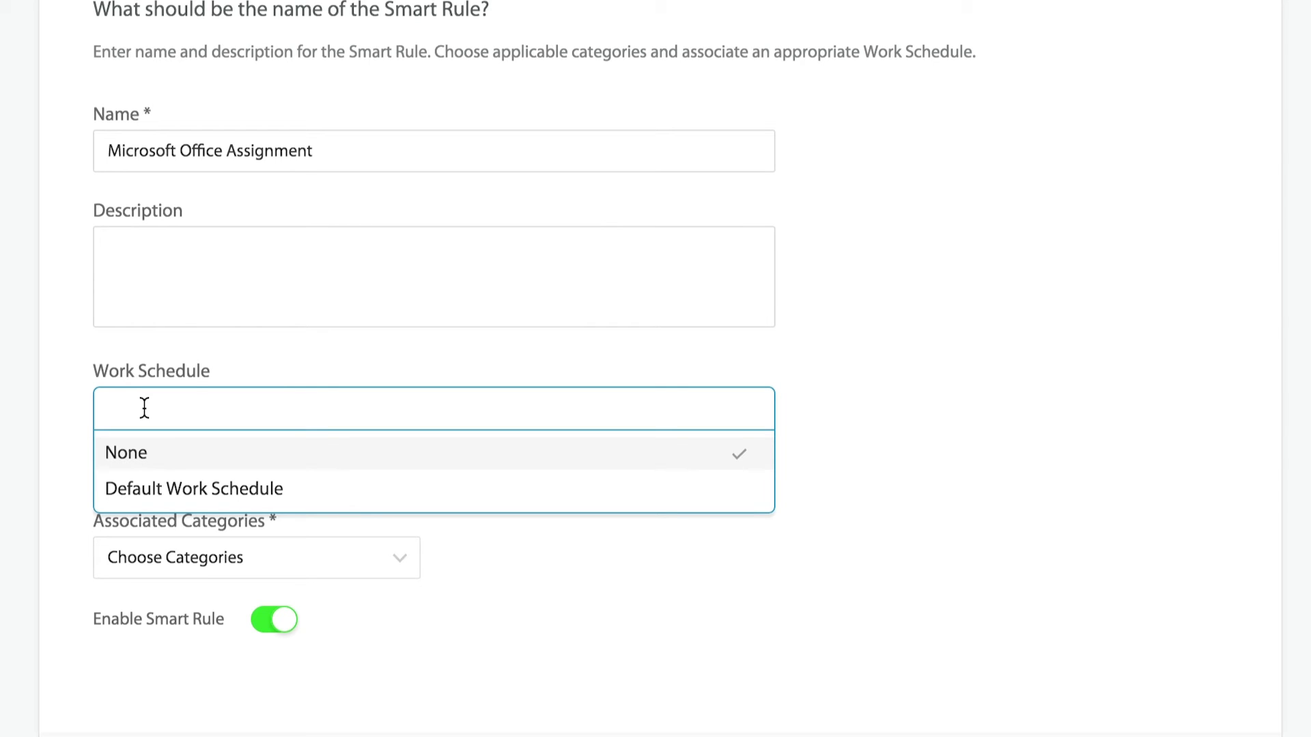
{"action": "left_click", "coordinate": [45, 430]}
{"action": "scroll", "coordinate": [45, 430], "scroll_direction": "down", "scroll_amount": 2}
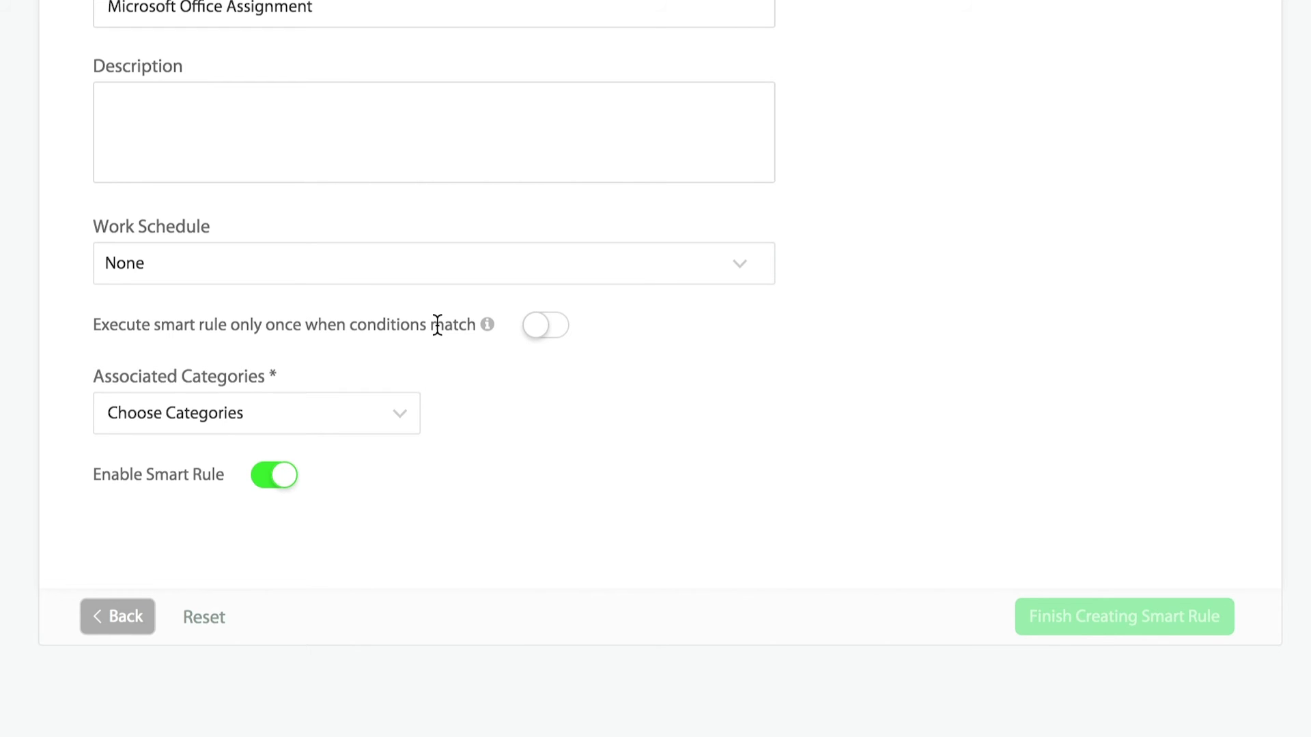
Enable execute-only-once, associate the Benefits category, and finish creating the smart rule.
{"action": "left_click", "coordinate": [544, 334]}
{"action": "left_click", "coordinate": [193, 420]}
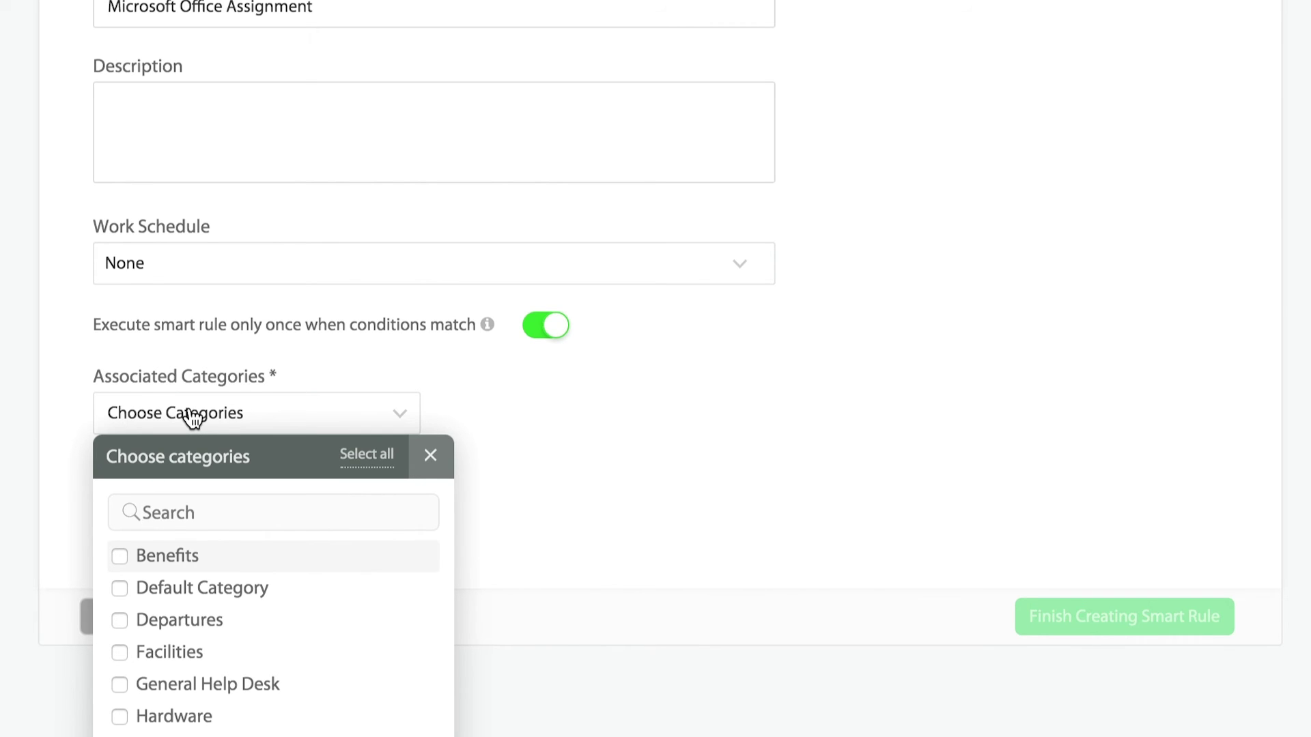
{"action": "scroll", "coordinate": [194, 419], "scroll_direction": "down", "scroll_amount": 3}
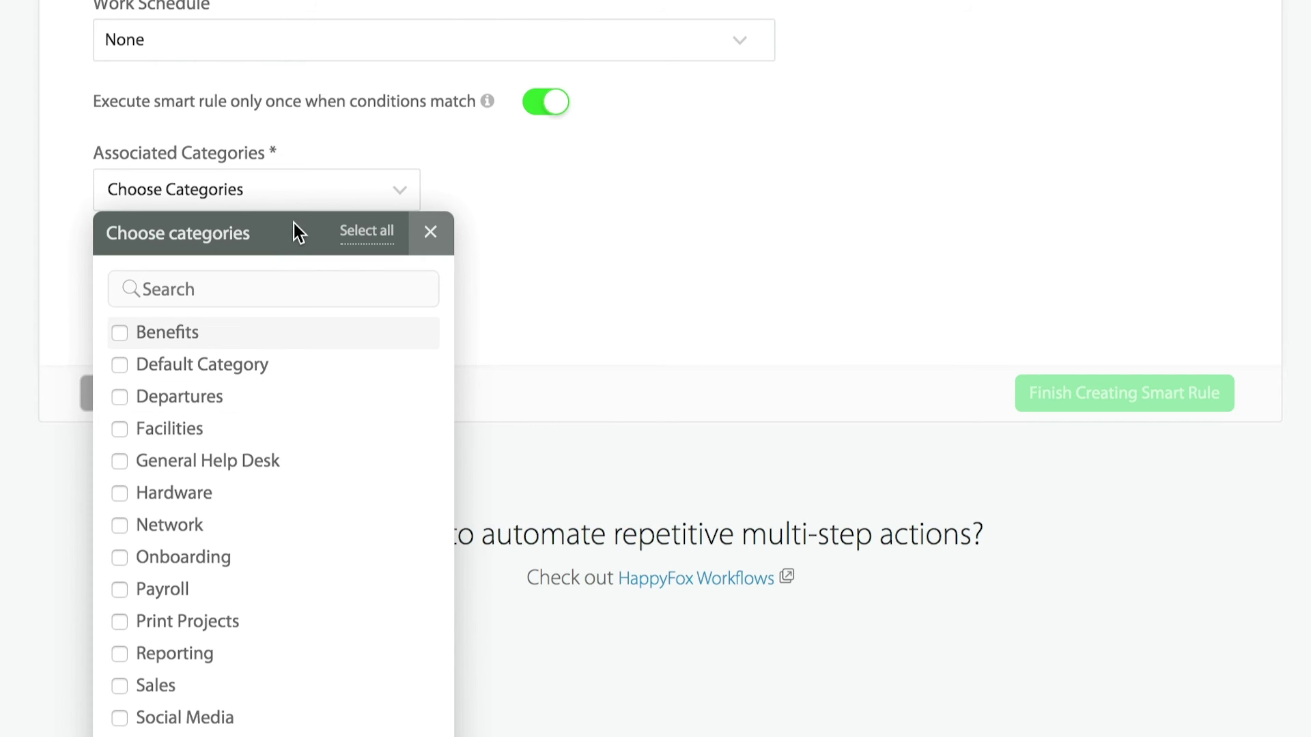
{"action": "left_click", "coordinate": [429, 232]}
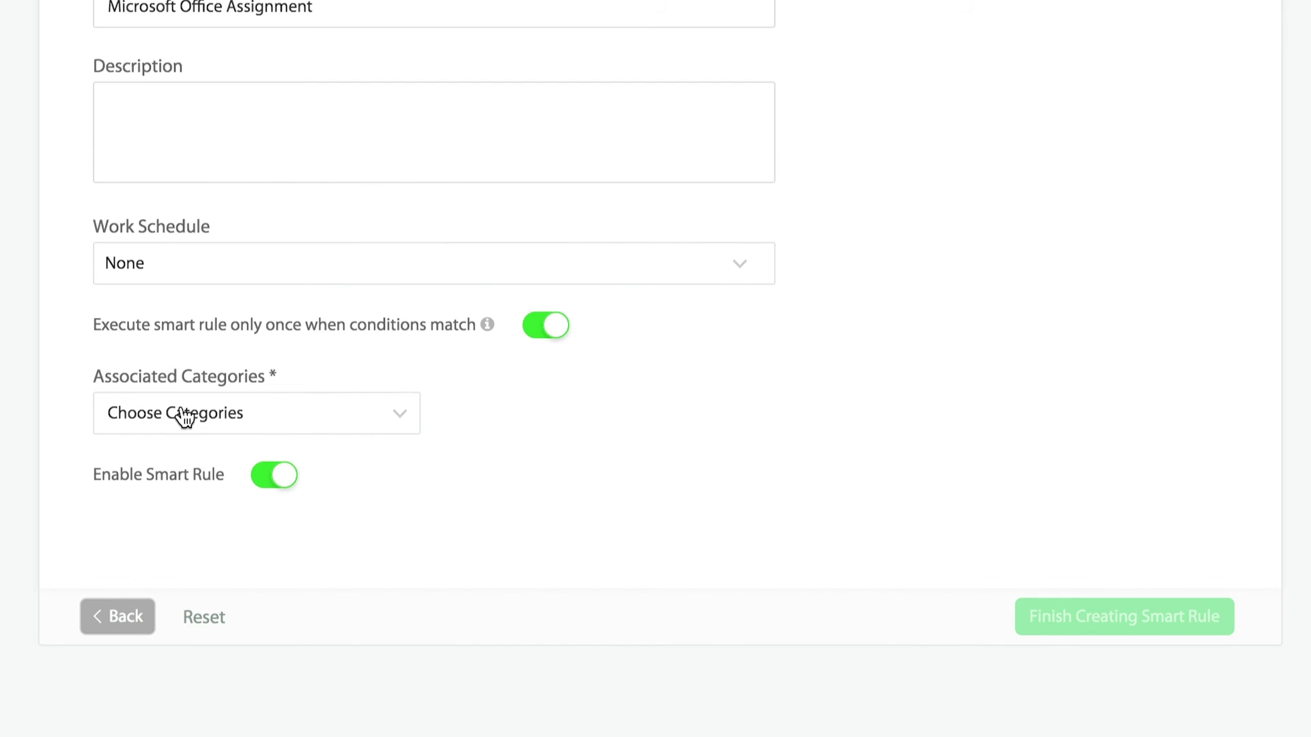
{"action": "left_click", "coordinate": [182, 192]}
{"action": "left_click", "coordinate": [119, 333]}
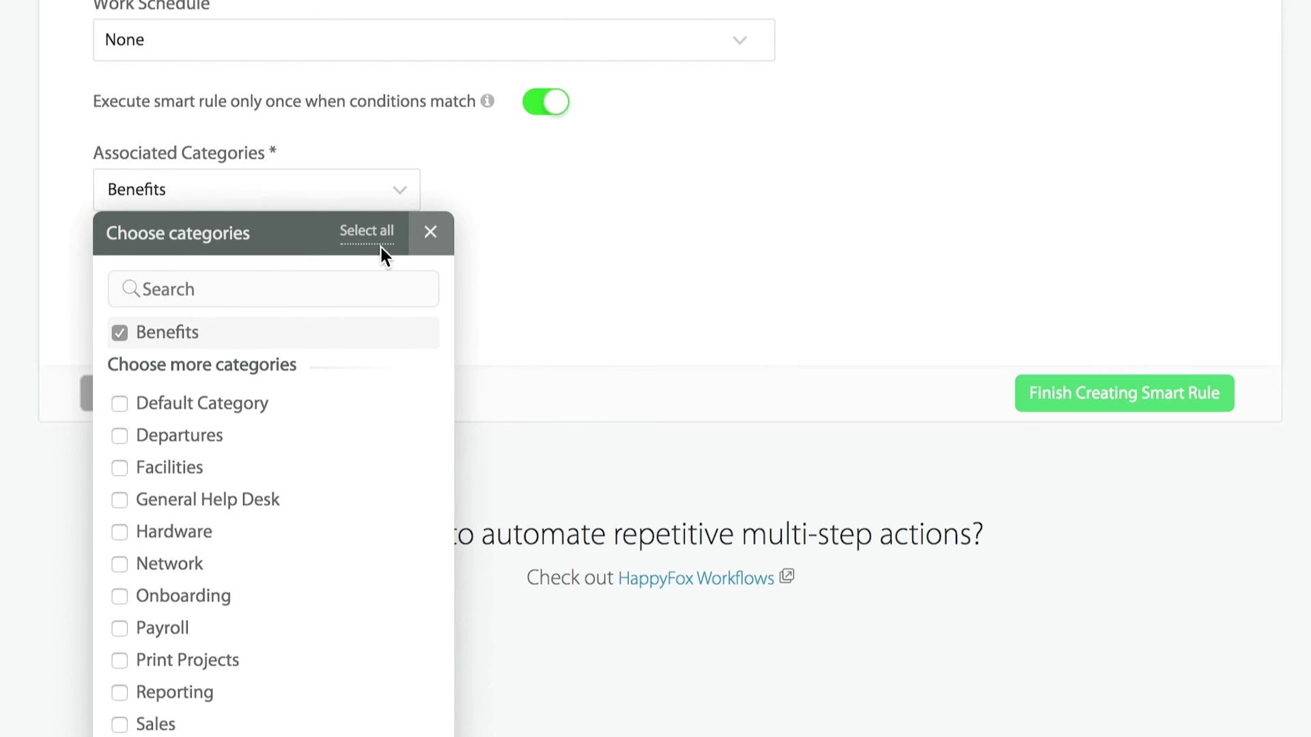
{"action": "left_click", "coordinate": [429, 232]}
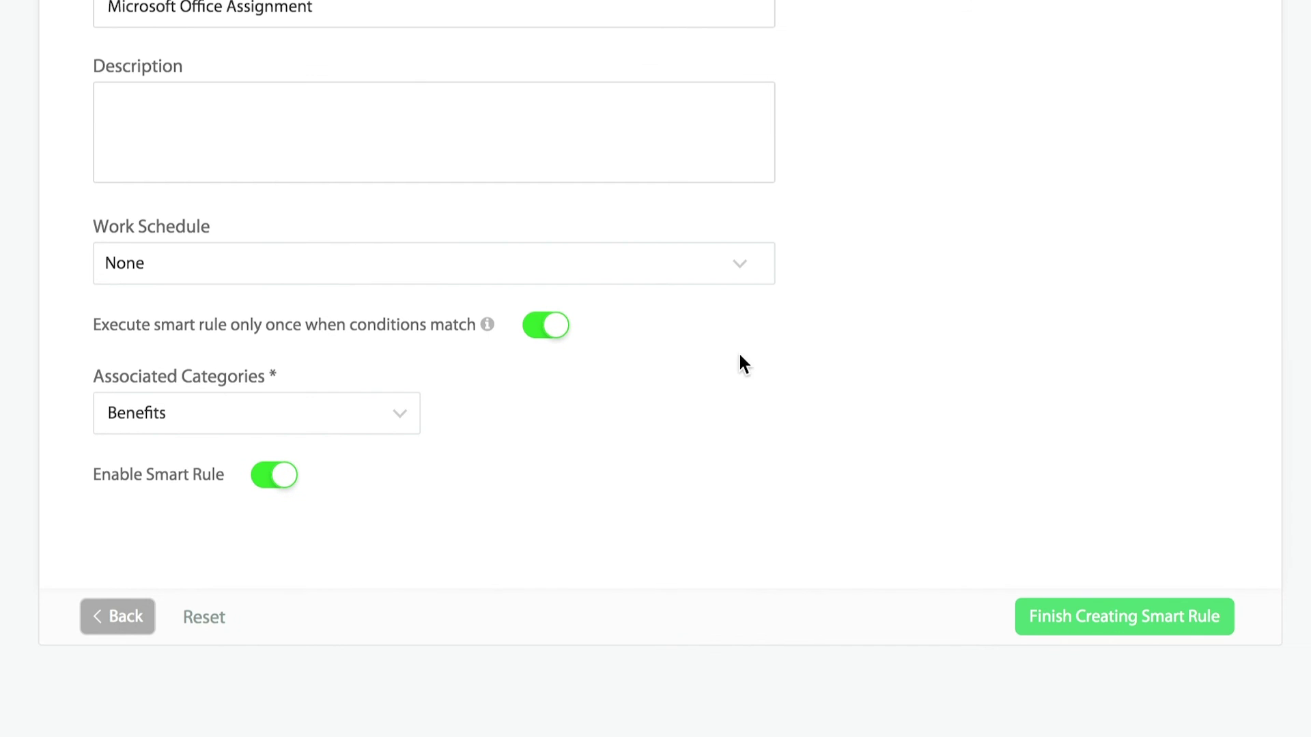
{"action": "left_click", "coordinate": [1069, 611]}
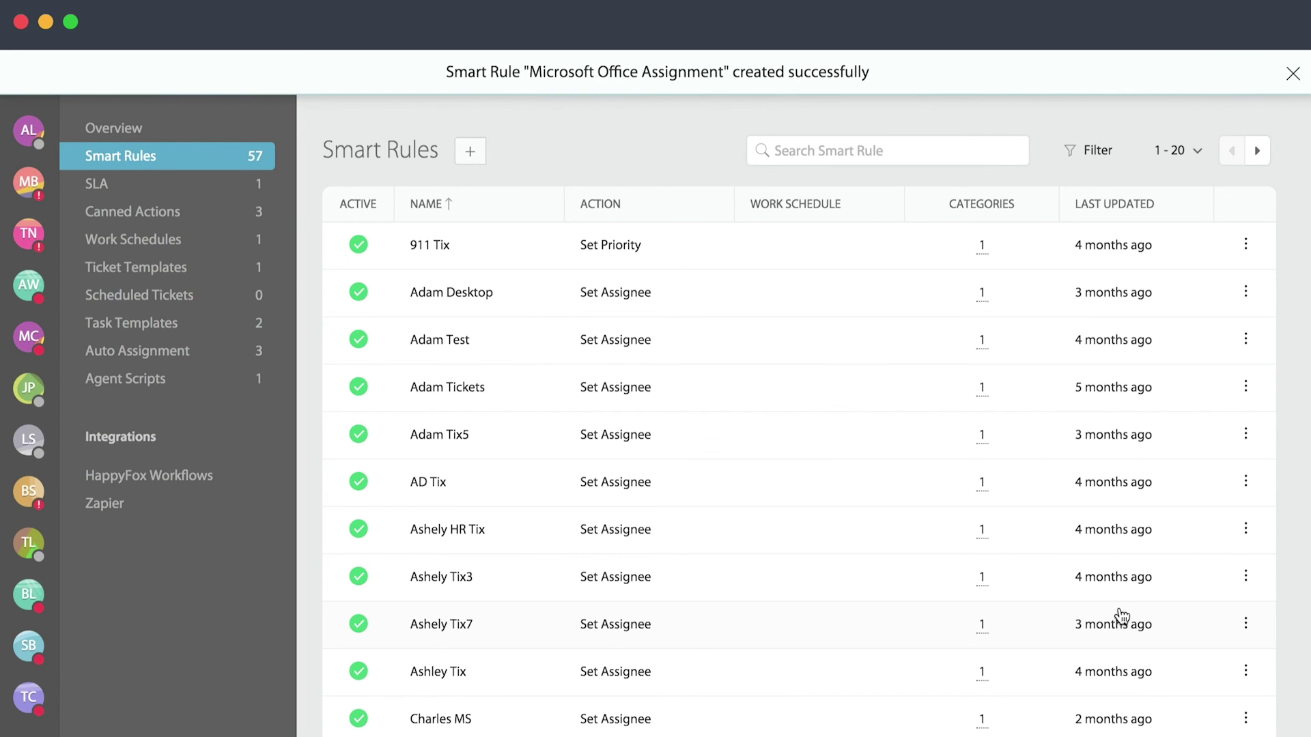
Search the Smart Rules list for 'Micro' to find the new rule.
{"action": "left_click", "coordinate": [862, 152]}
{"action": "type", "text": "Micro"}
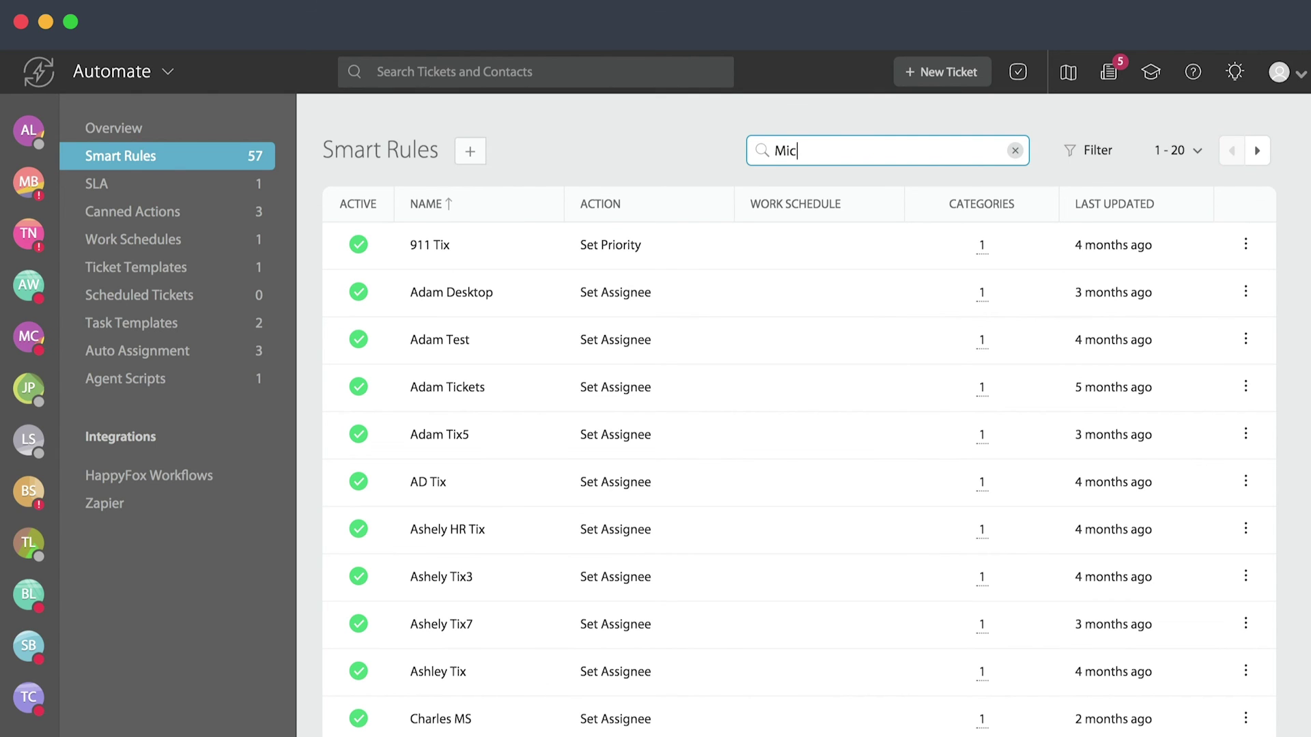